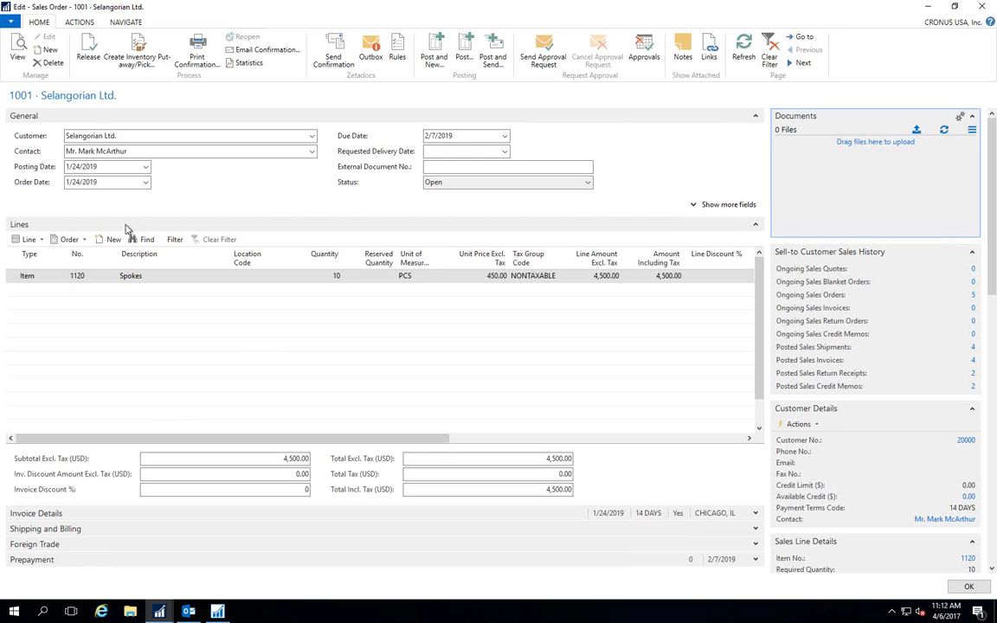
Add the purchase order e-mail from the Outlook inbox to the Selangorian Ltd. sales order's documents and return to the order.
left_click(188, 612)
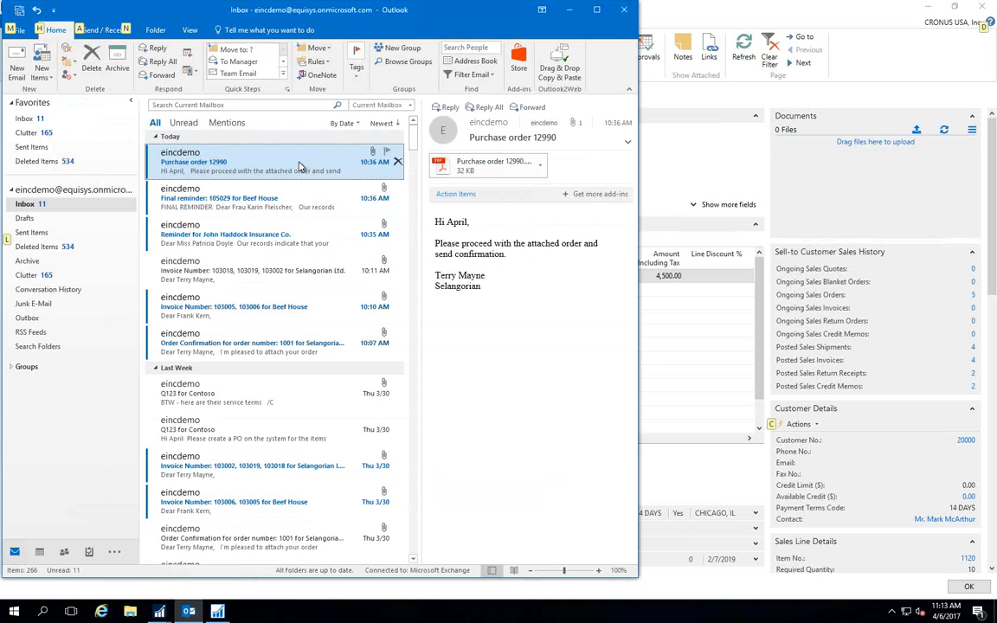
left_click_drag(300, 166, 825, 189)
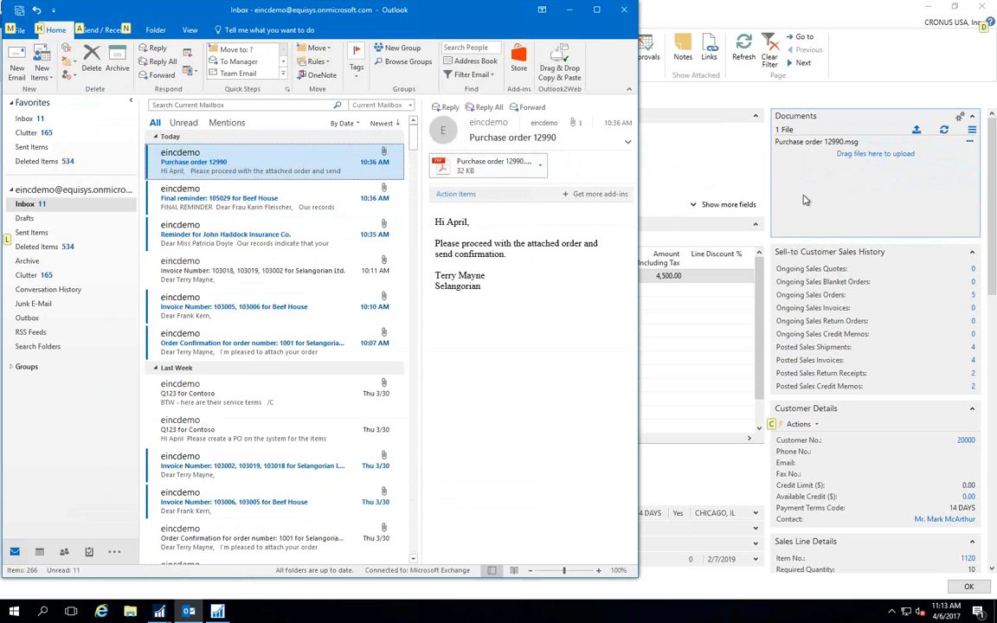
left_click(663, 208)
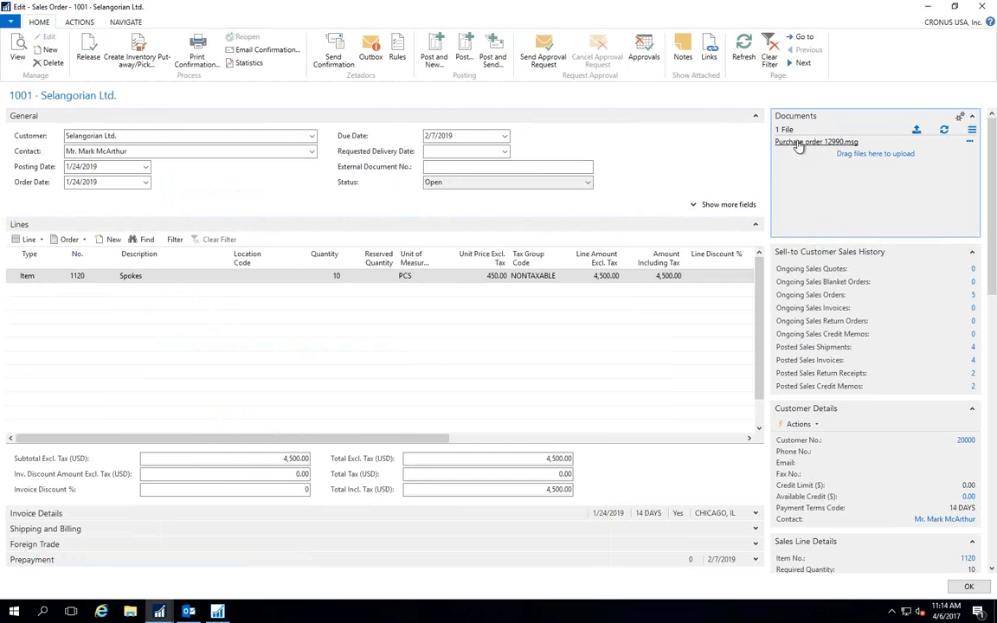
Open the purchase order message stored with the sales order to check its content, and close it and the browser window.
left_click(799, 144)
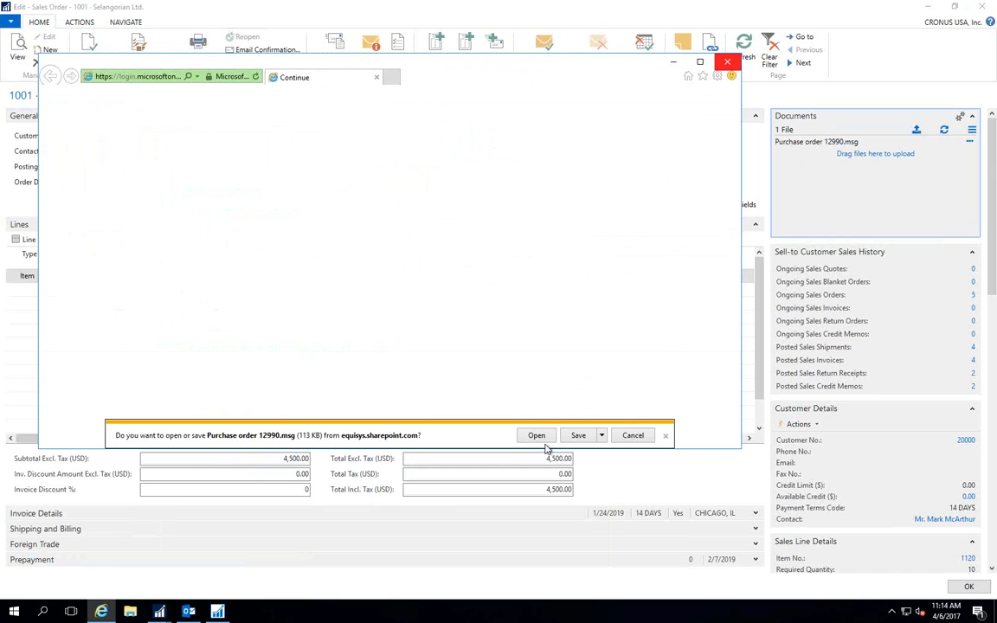
left_click(535, 435)
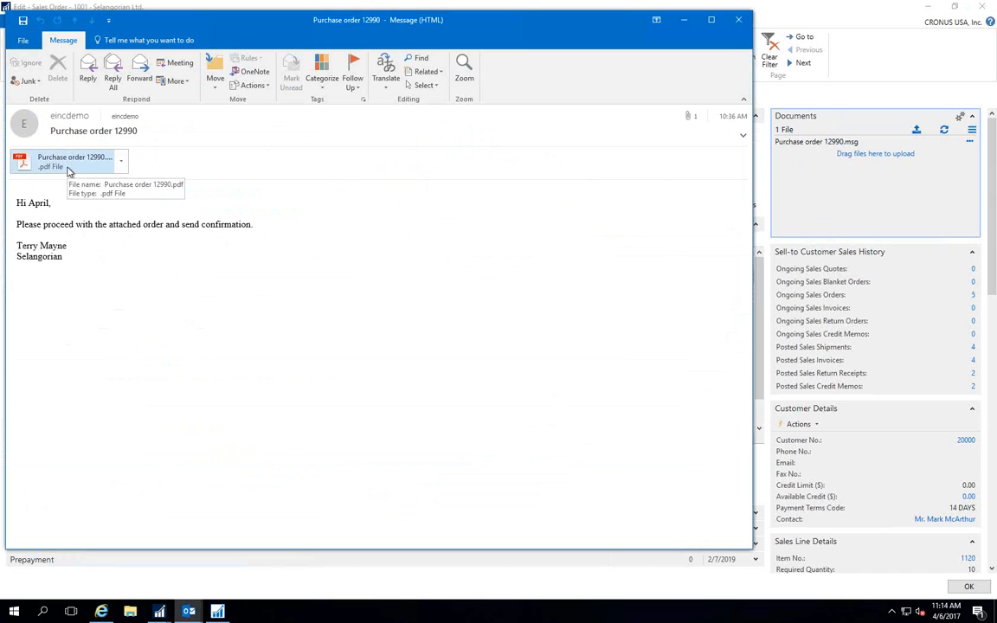
left_click(740, 21)
left_click(732, 71)
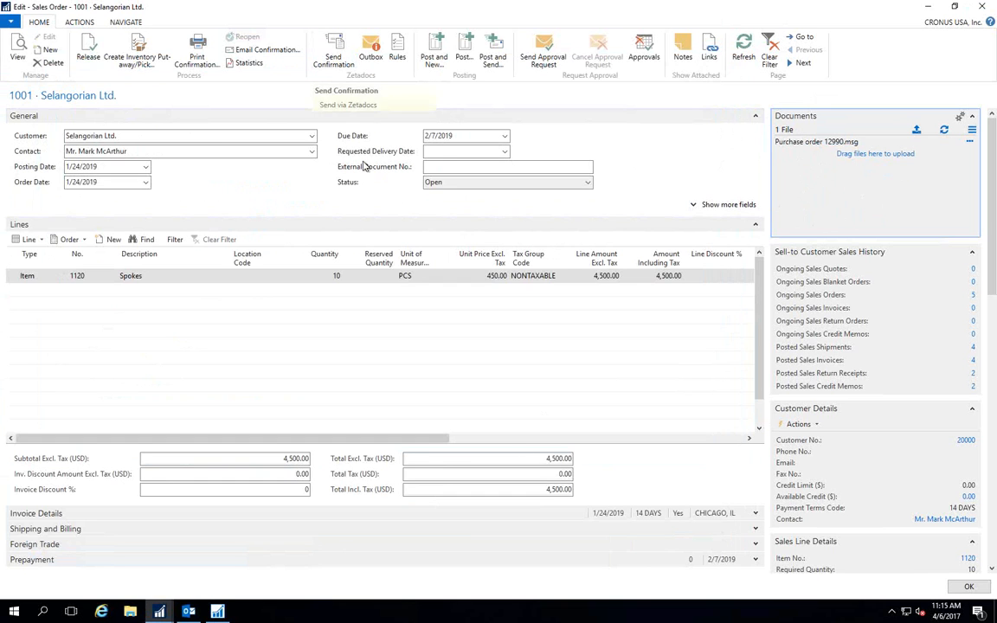
Send the sales order confirmation through Zetadocs by e-mail with the ZD-Order Confirmation Template.
left_click(332, 60)
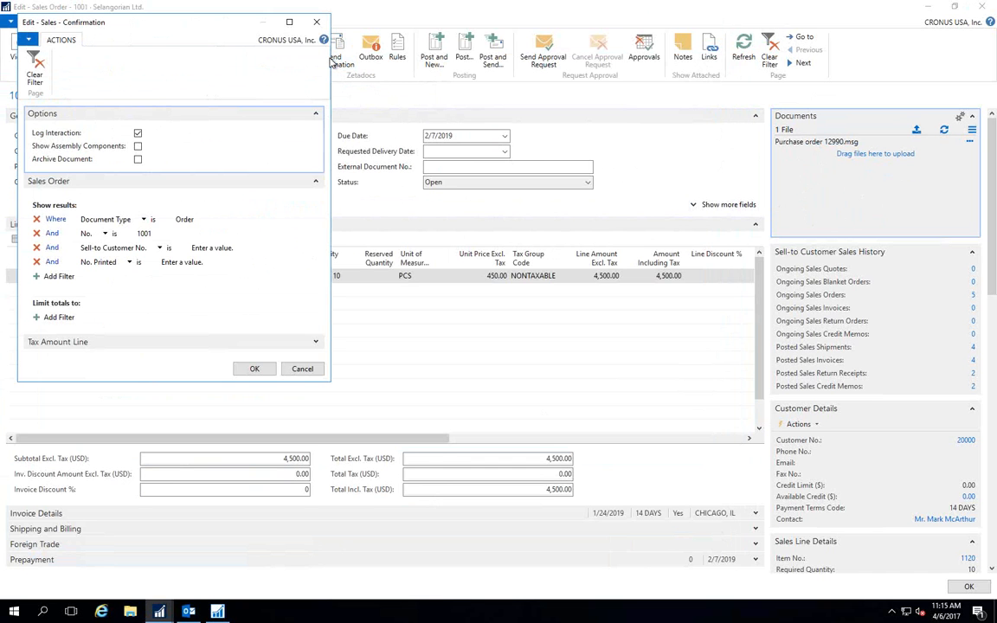
left_click(258, 369)
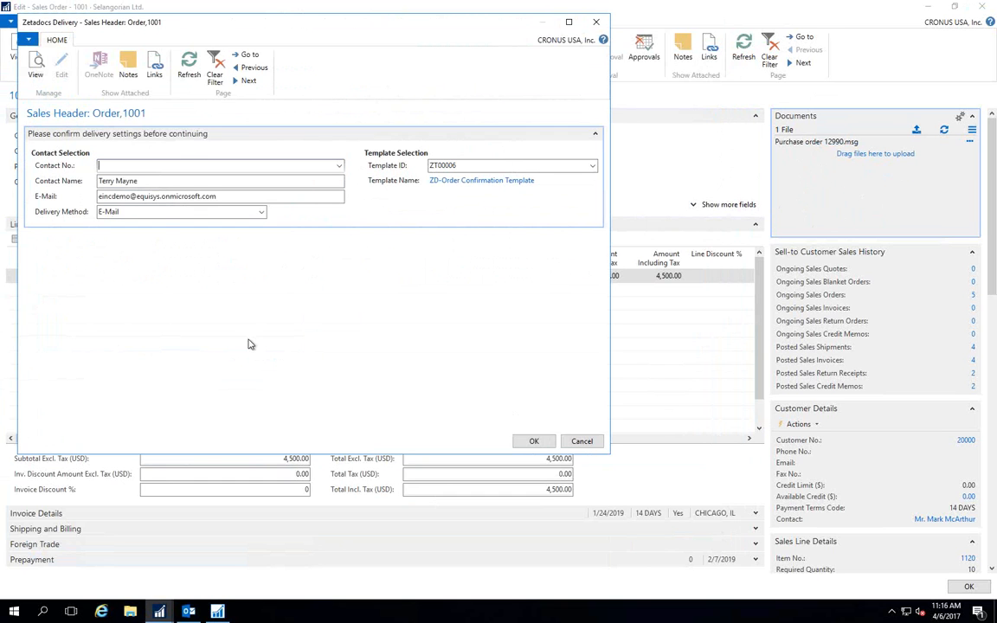
left_click(532, 441)
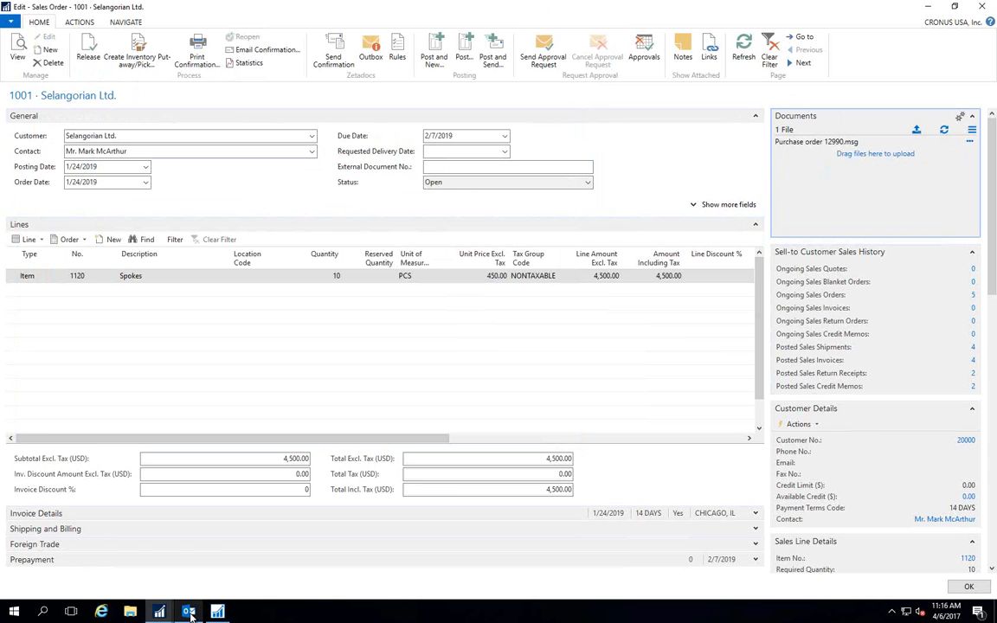
Switch to Outlook and open the new order confirmation e-mail for Selangorian Ltd. to read its message text.
mouse_move(188, 610)
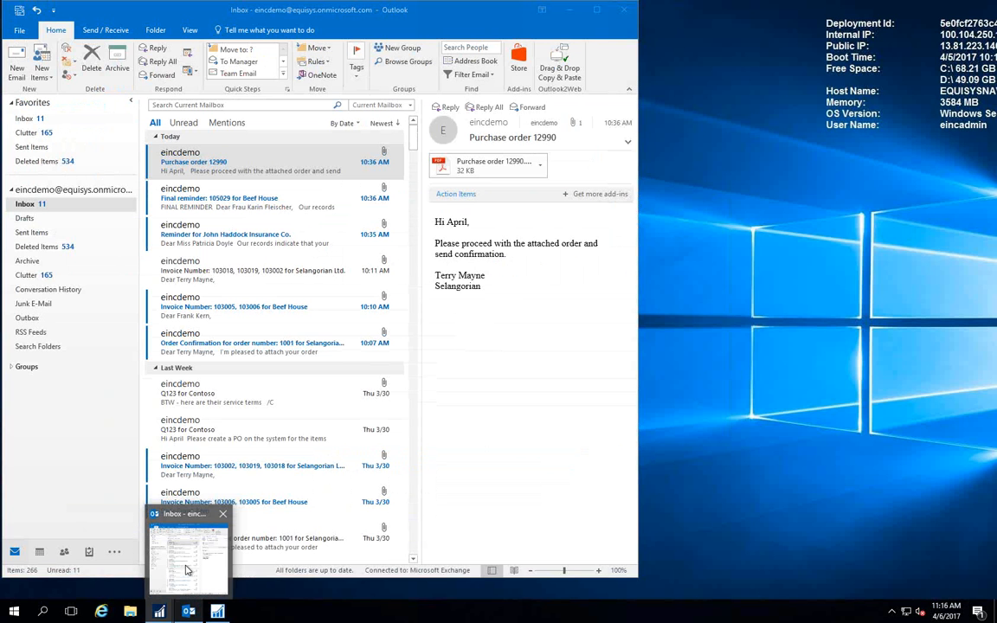
left_click(187, 569)
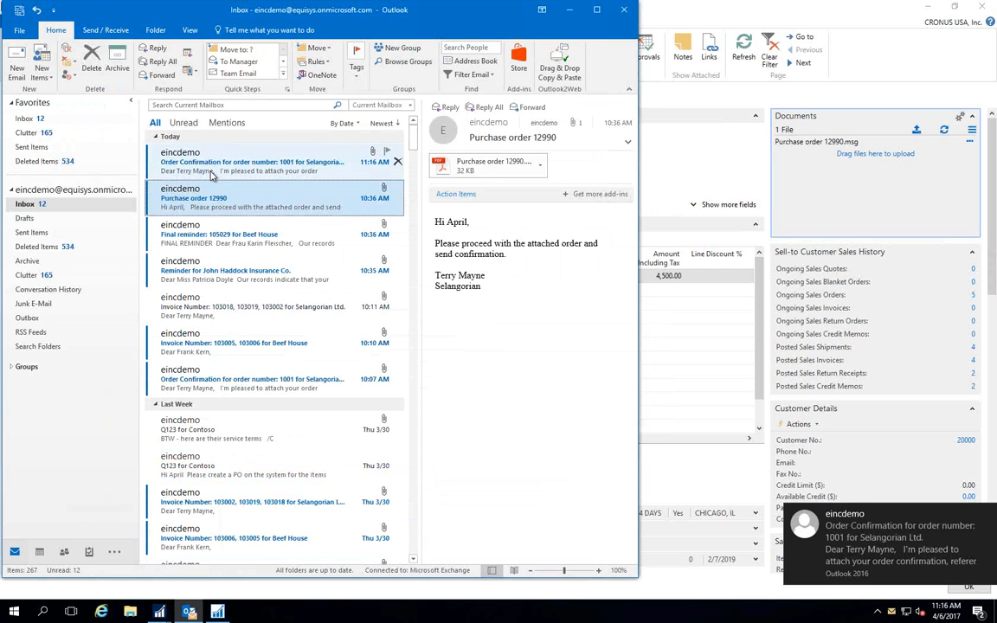
left_click(211, 175)
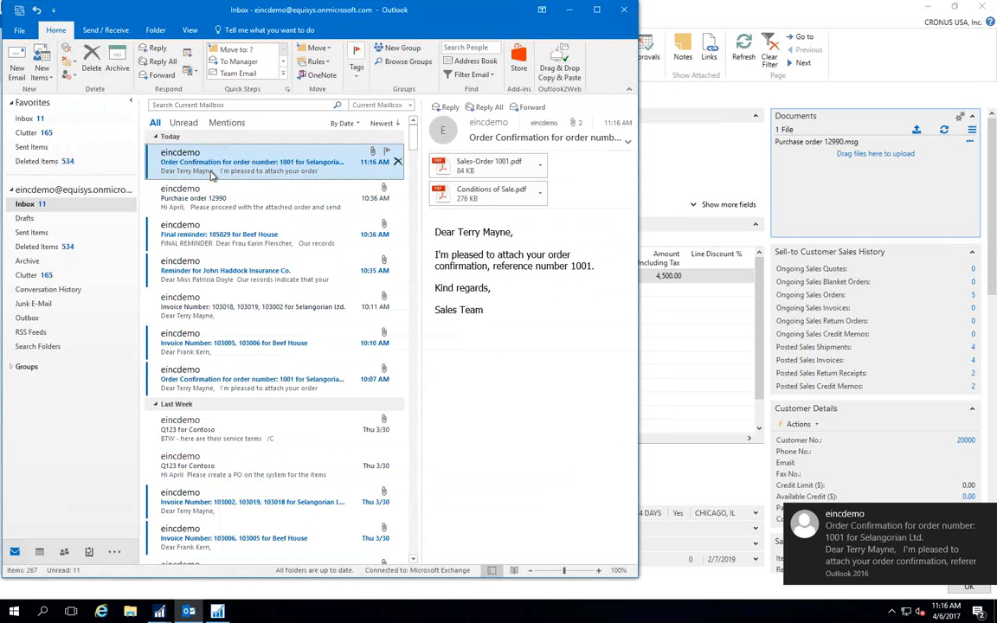
double_click(207, 164)
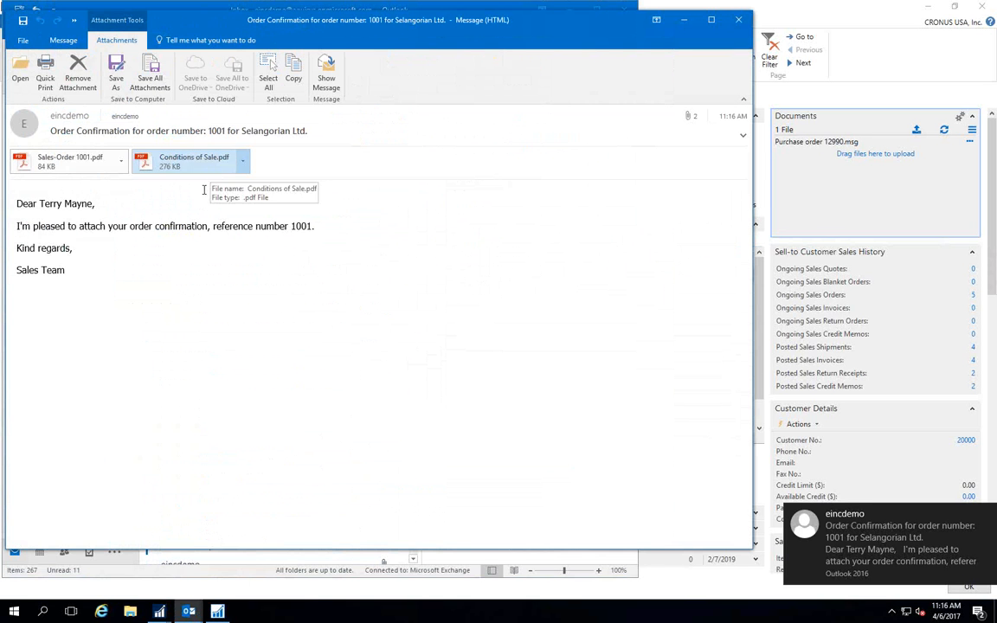
triple_click(6, 202)
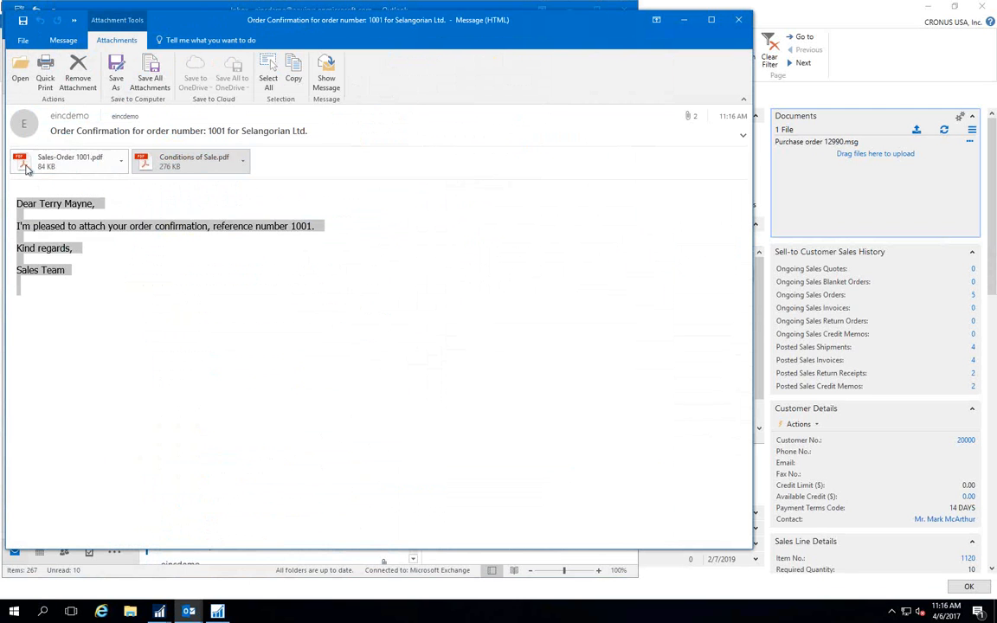
View the attached Conditions of Sale.pdf, and close the document and the confirmation message.
double_click(172, 167)
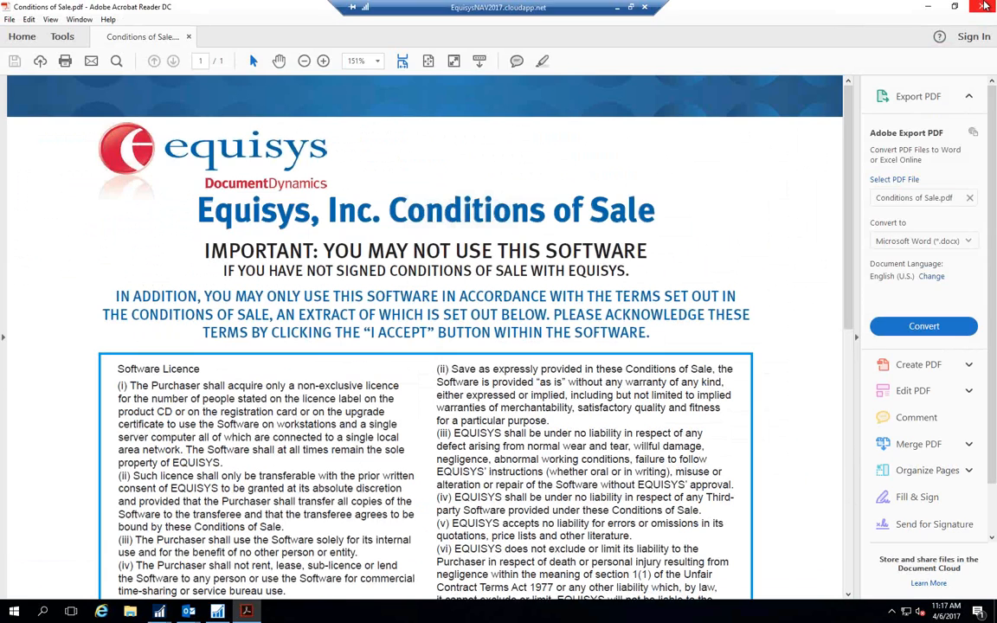
left_click(983, 6)
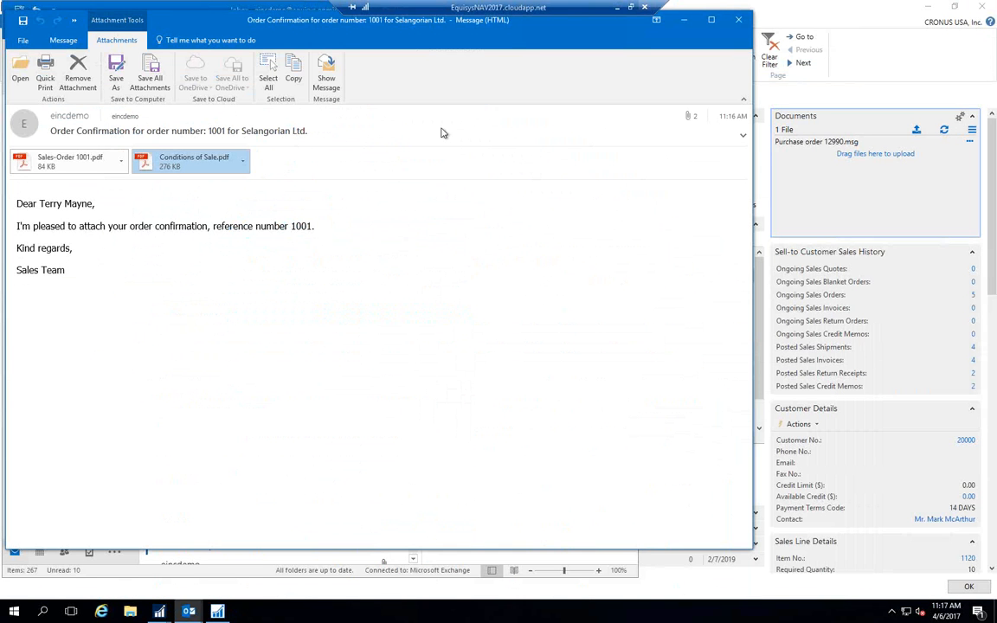
left_click(739, 21)
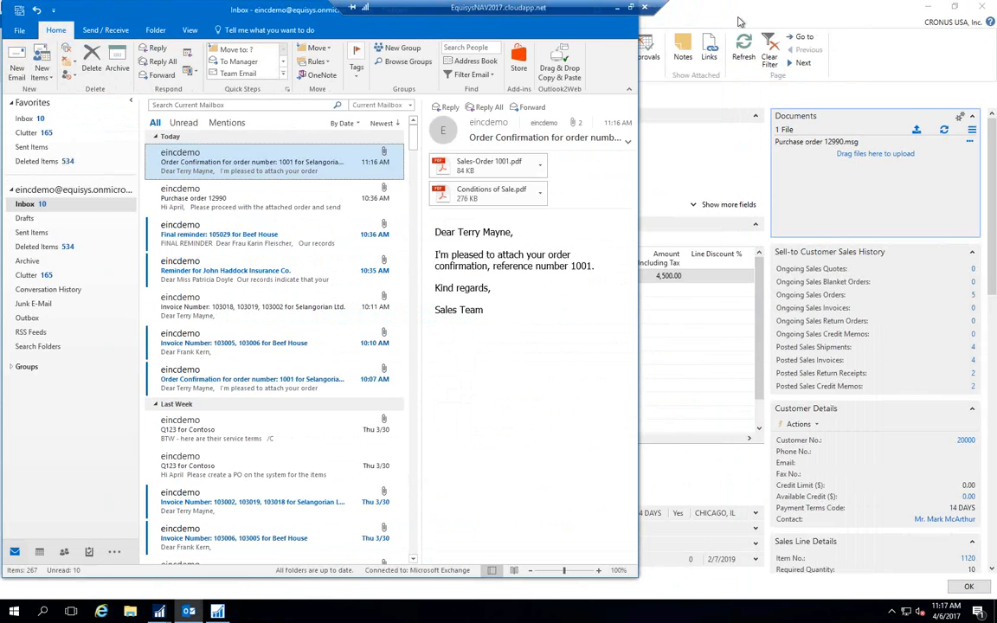
Refresh the sales order's document list in Dynamics NAV and switch to the Posted Sales Invoices window.
left_click(945, 132)
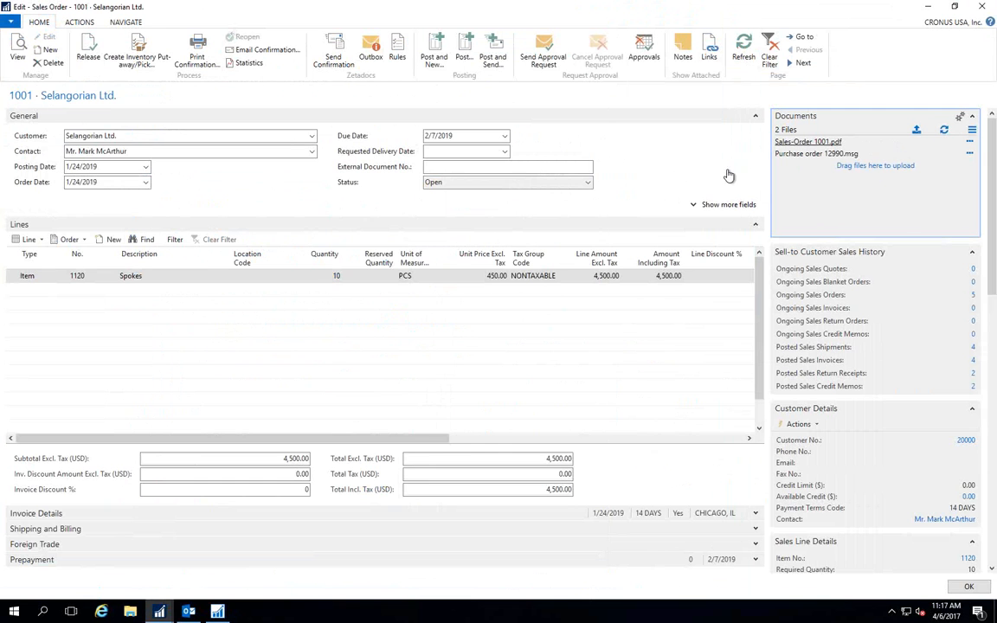
left_click(161, 613)
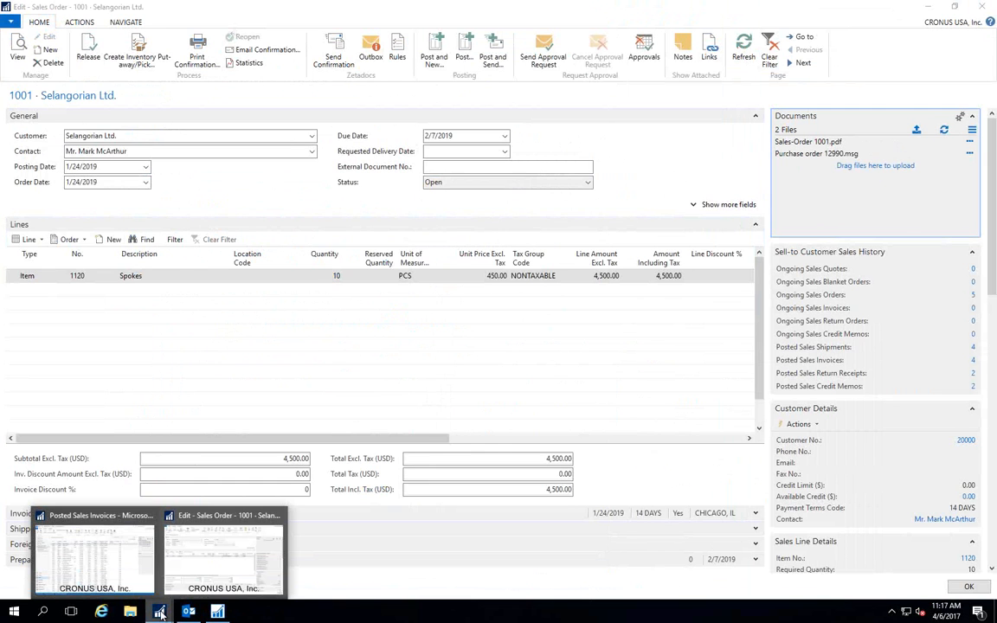
left_click(127, 587)
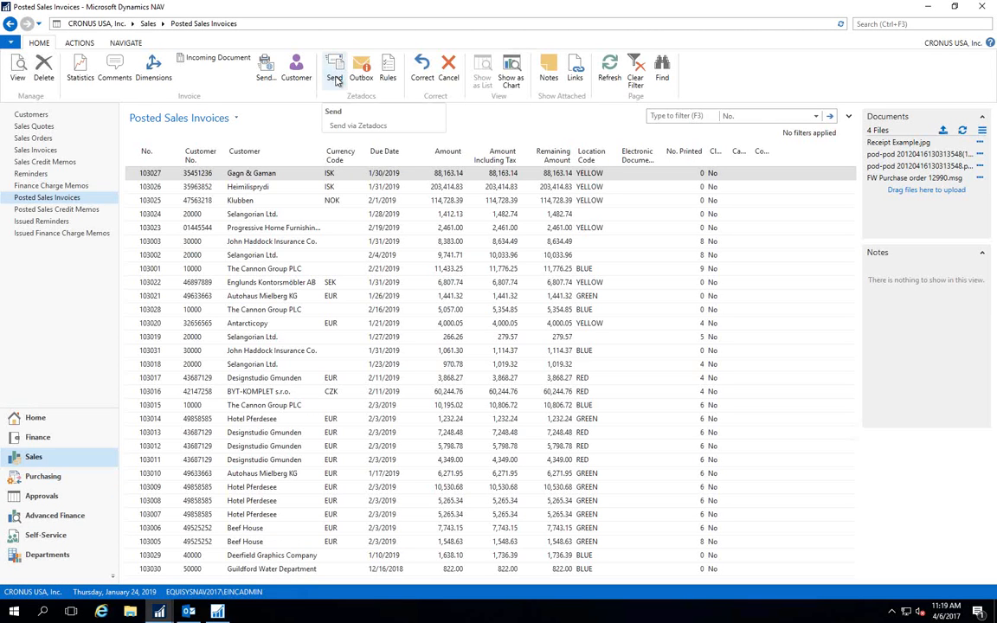
left_click(336, 78)
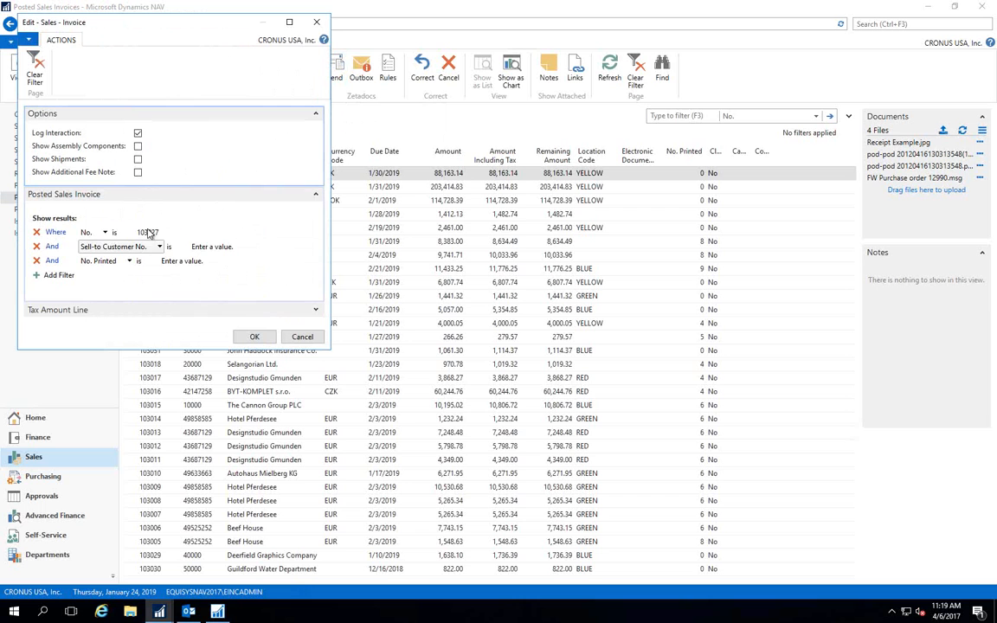
left_click(149, 232)
type("10")
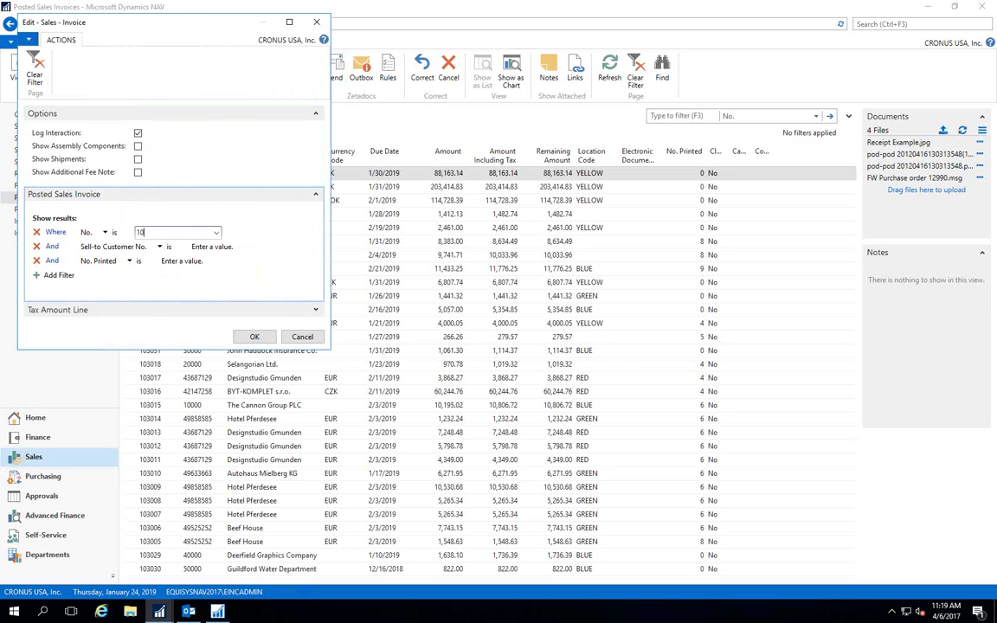
type("3001")
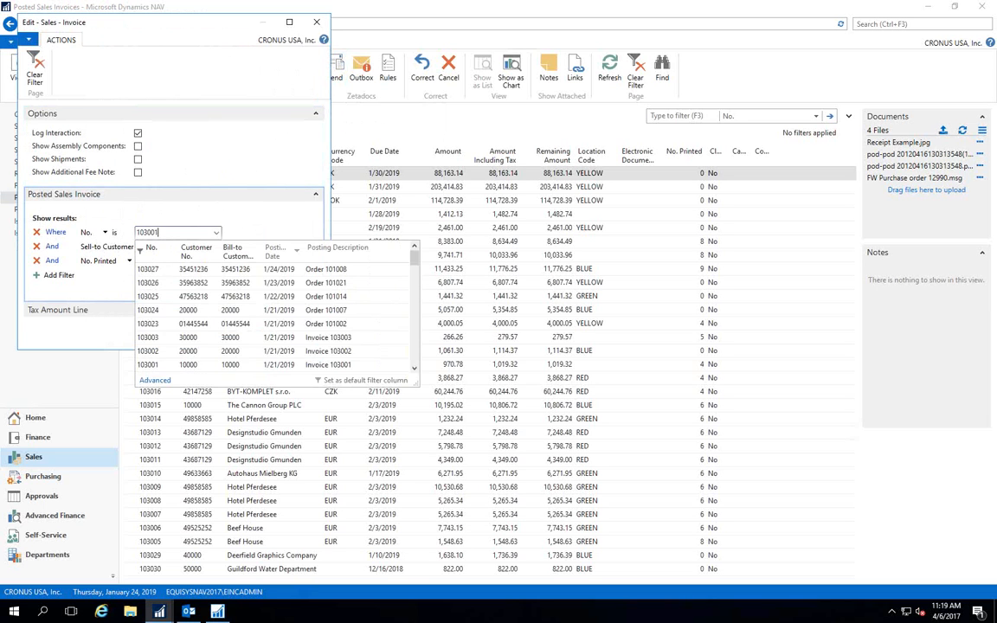
type("..1030020")
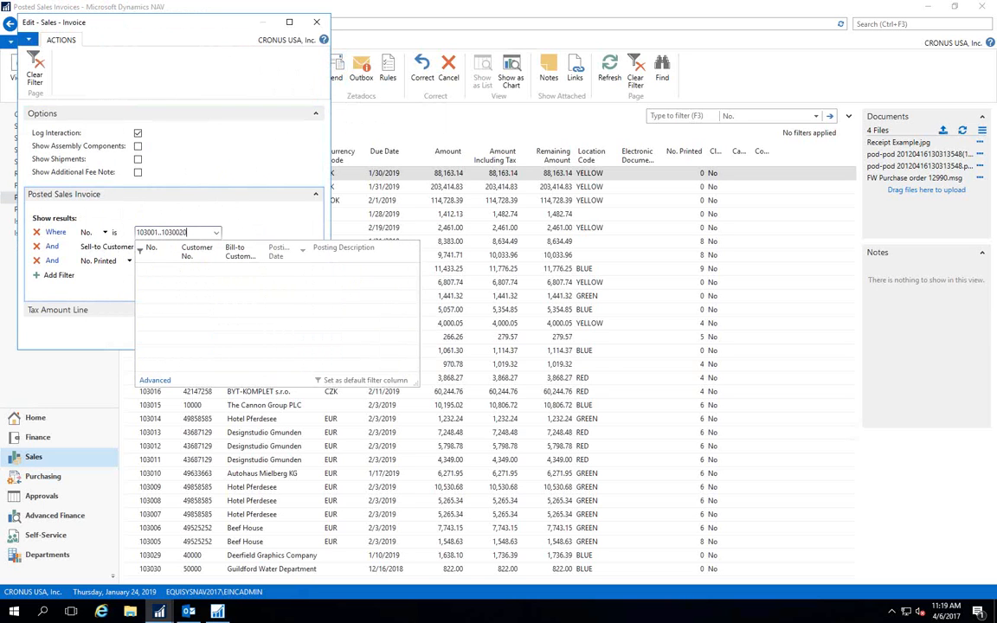
left_click(39, 223)
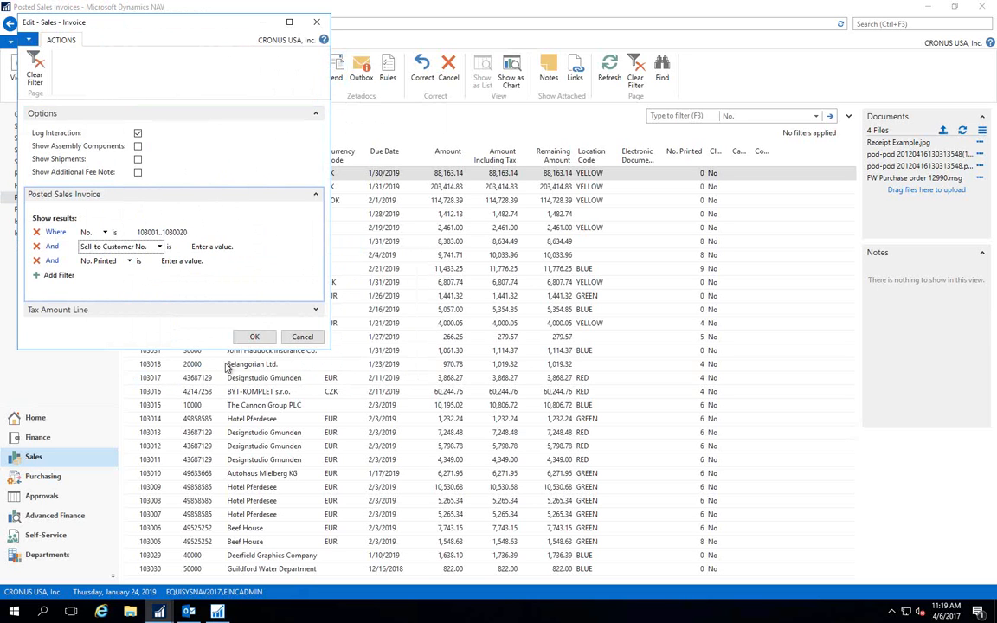
left_click(255, 337)
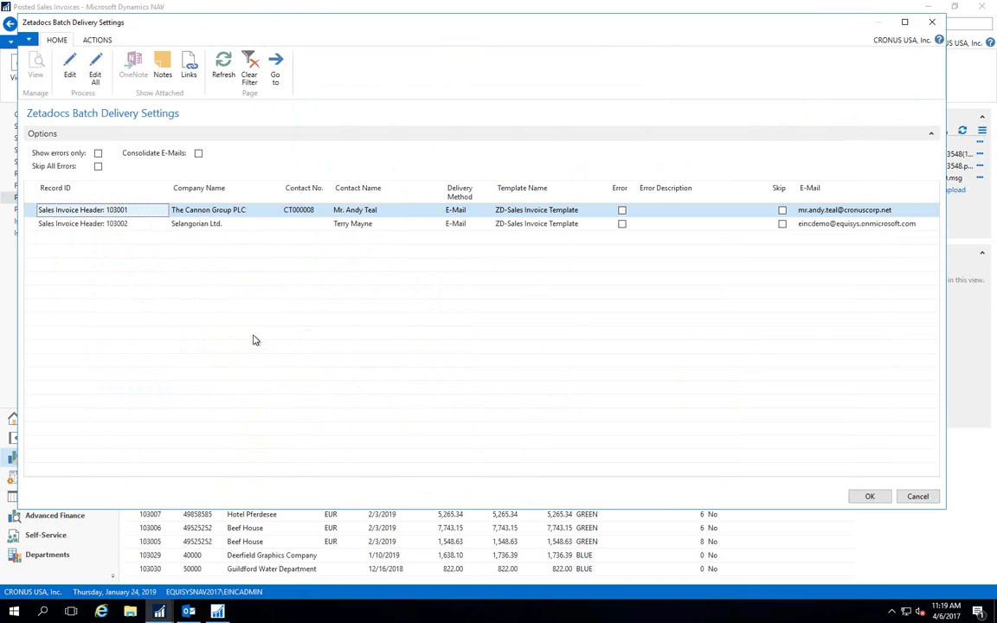
left_click(918, 496)
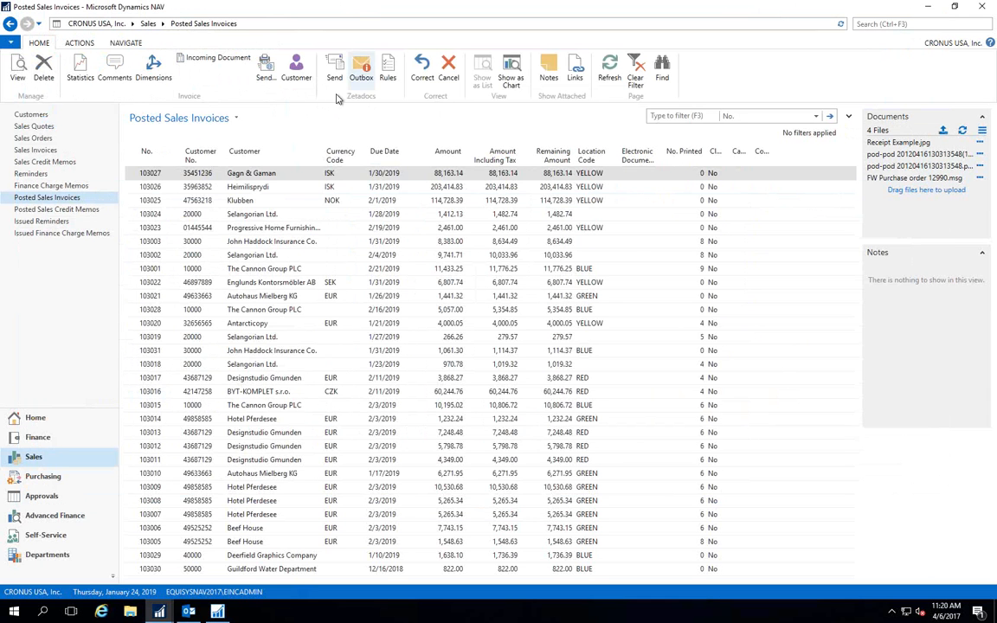
Start a Zetadocs batch delivery of the posted sales invoices with the number filter 103001..103030.
left_click(334, 67)
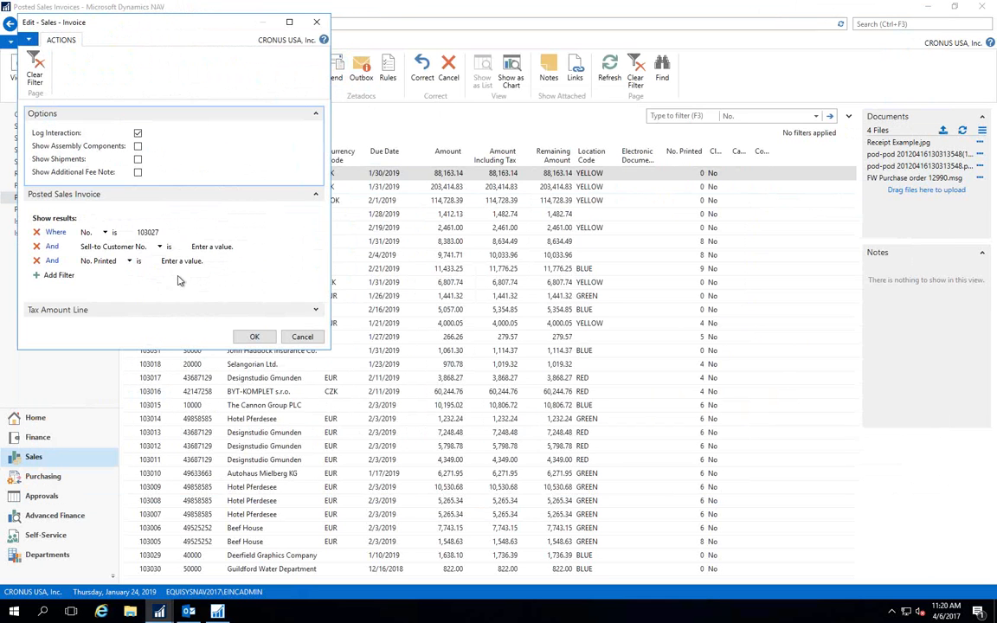
left_click(160, 233)
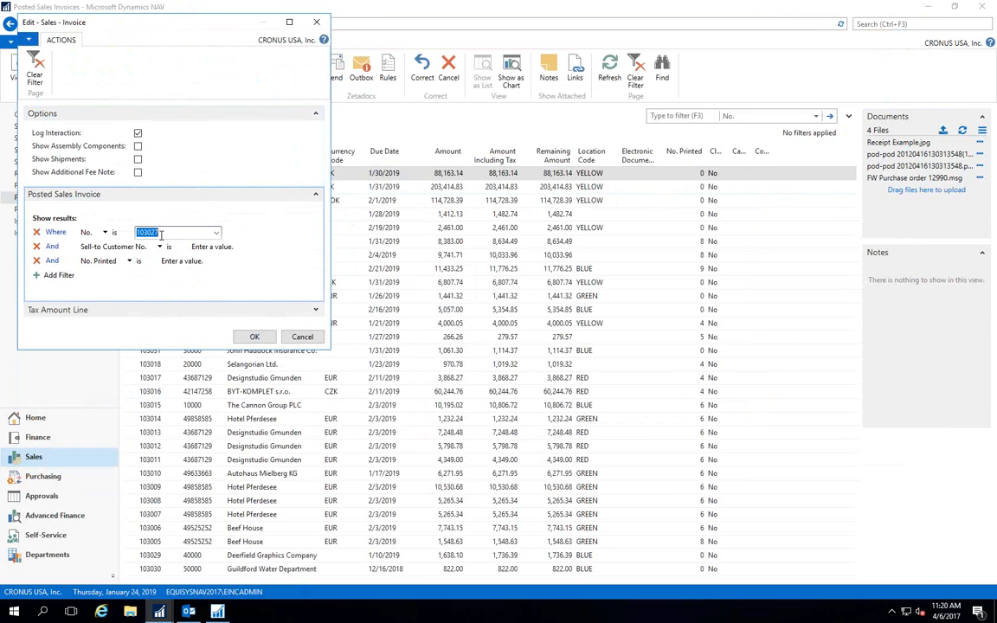
type("103001..103030")
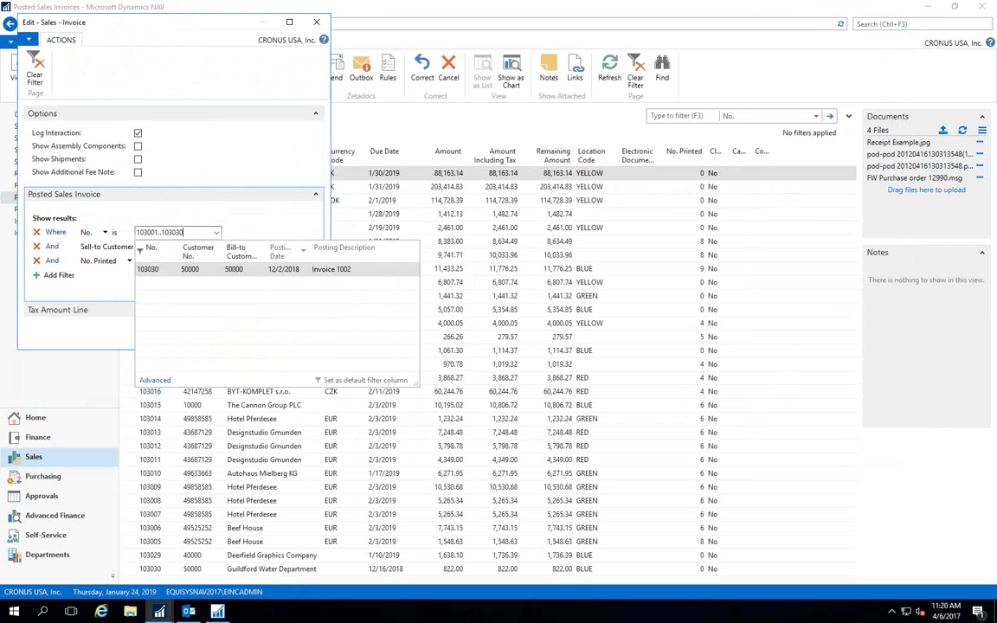
key("Tab")
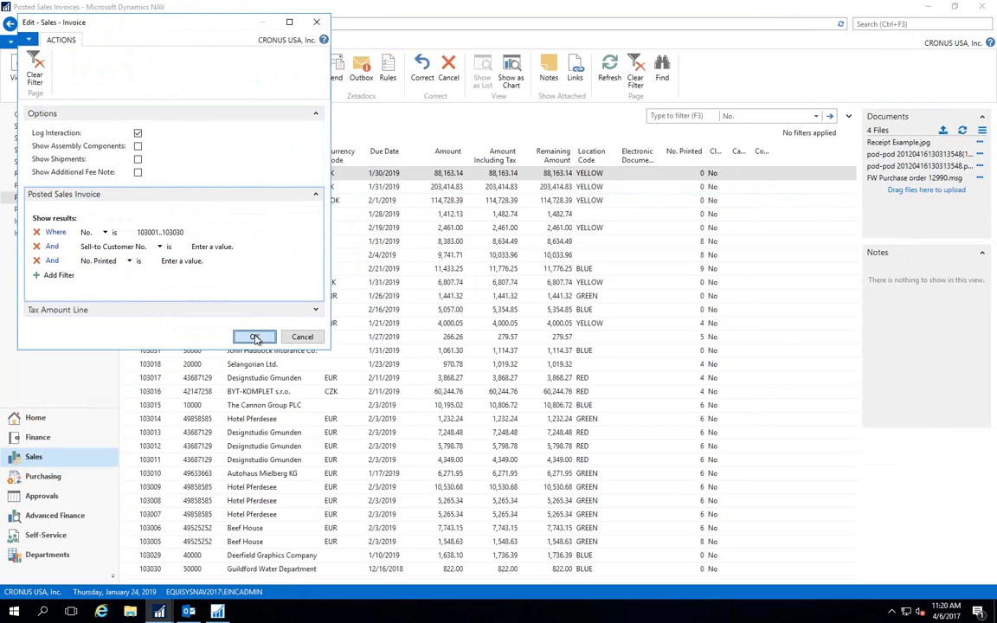
left_click(252, 336)
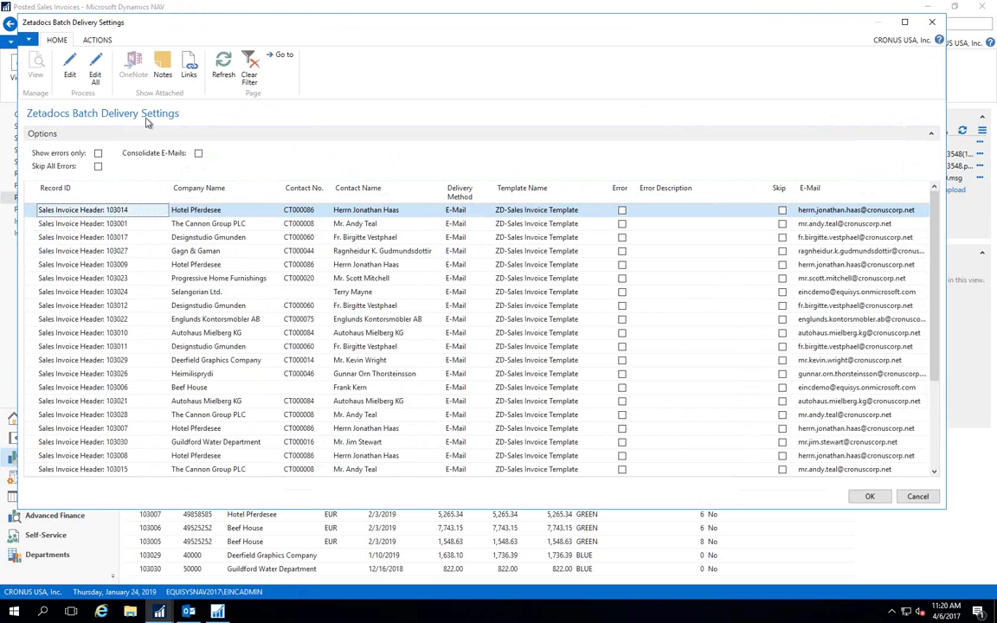
Submit the invoice batch with consolidated e-mails enabled, and switch to the Outlook inbox.
left_click(198, 154)
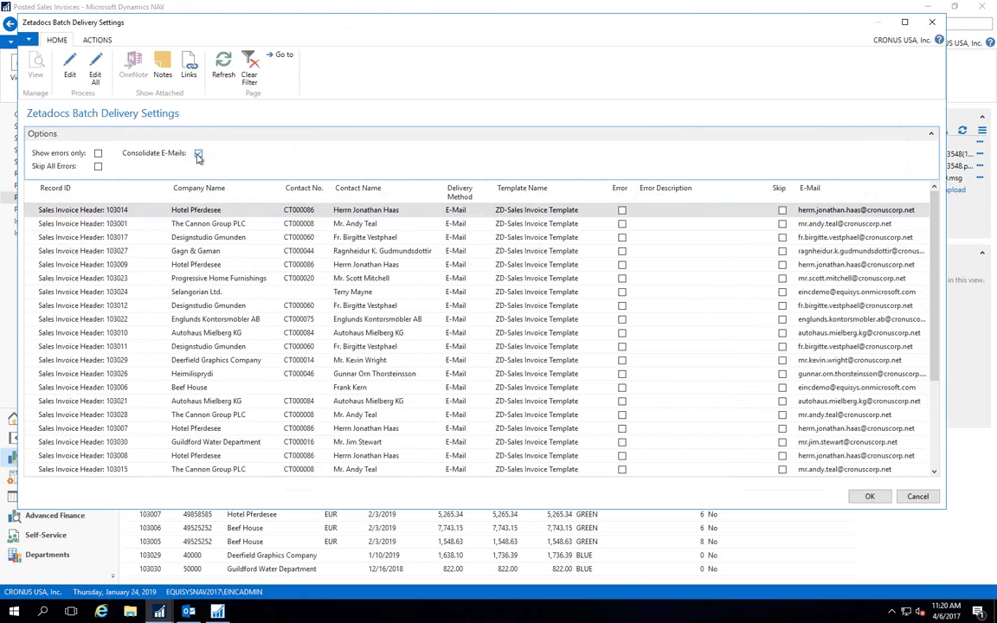
left_click(868, 497)
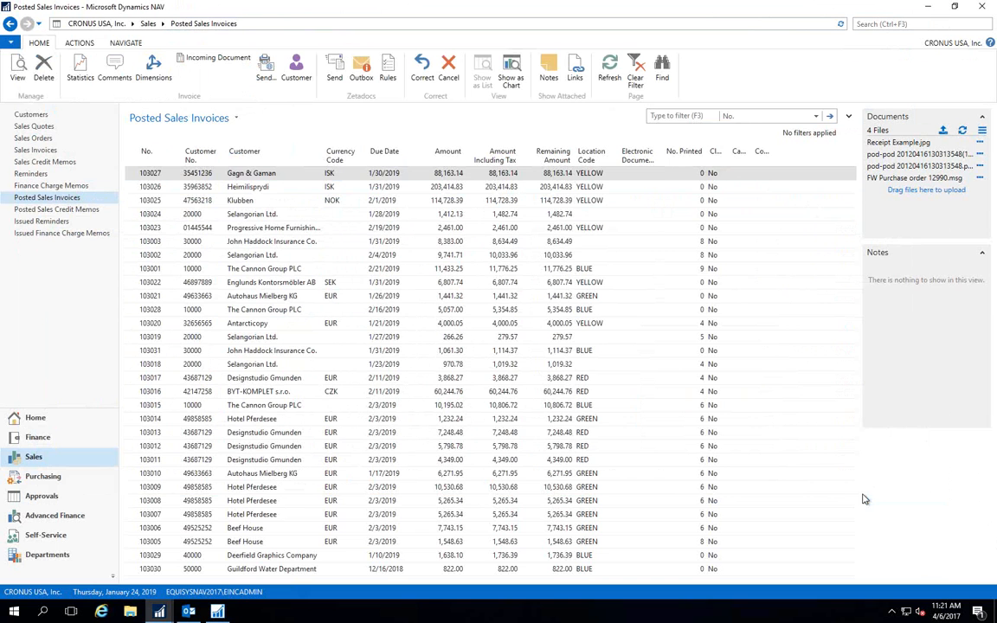
left_click(187, 612)
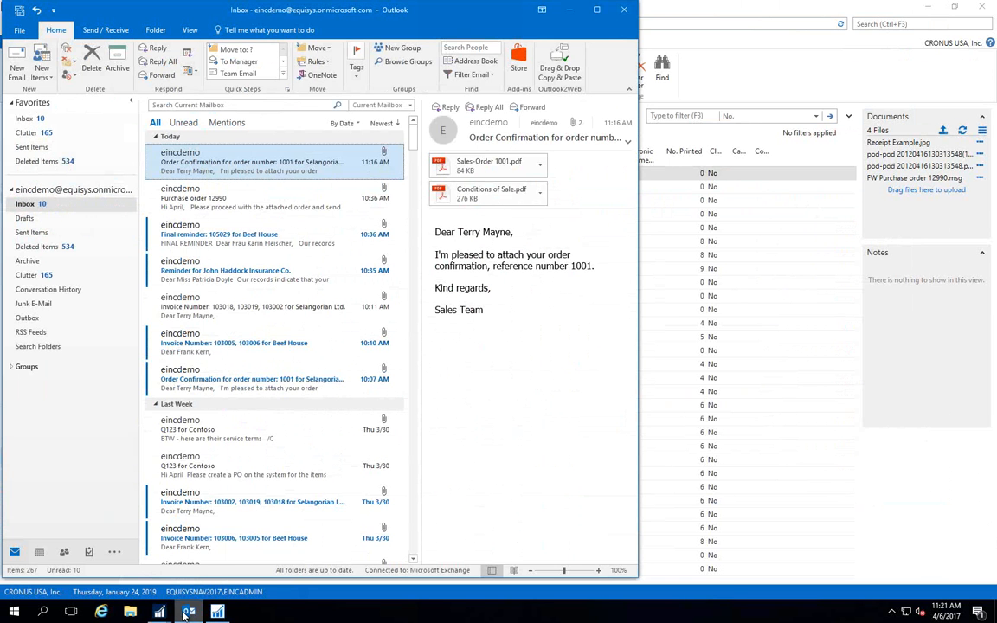
Open today's consolidated invoice e-mail for Selangorian Ltd., highlight its message text to review it, and close the message.
left_click(193, 315)
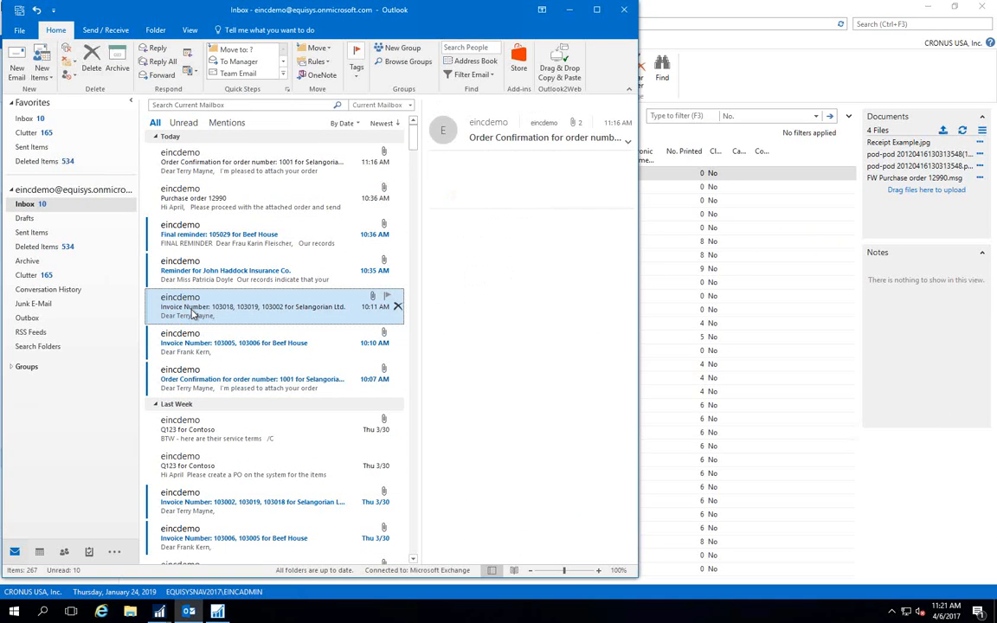
double_click(194, 315)
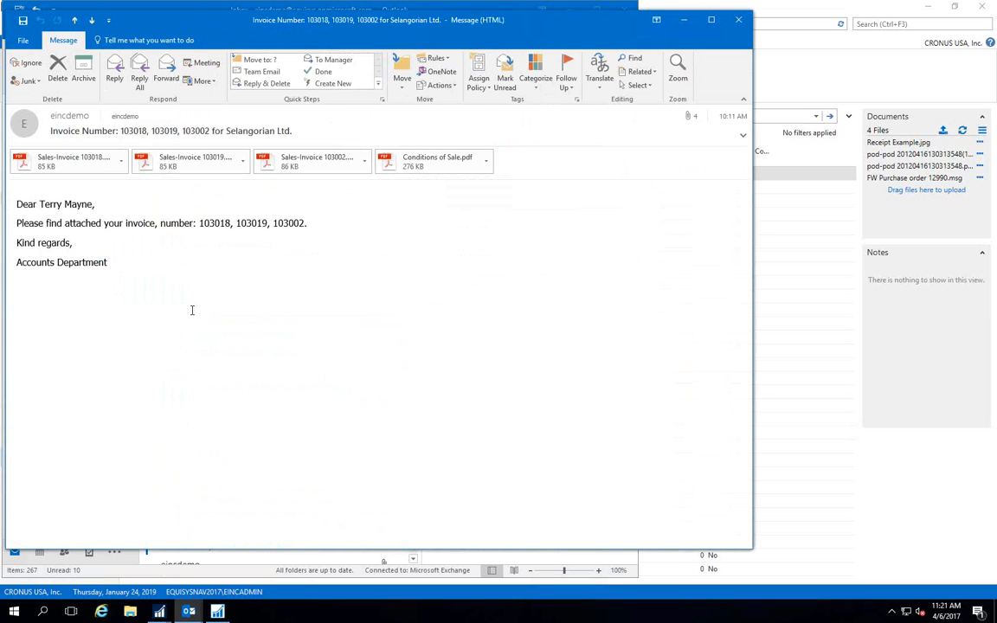
left_click_drag(109, 262, 16, 203)
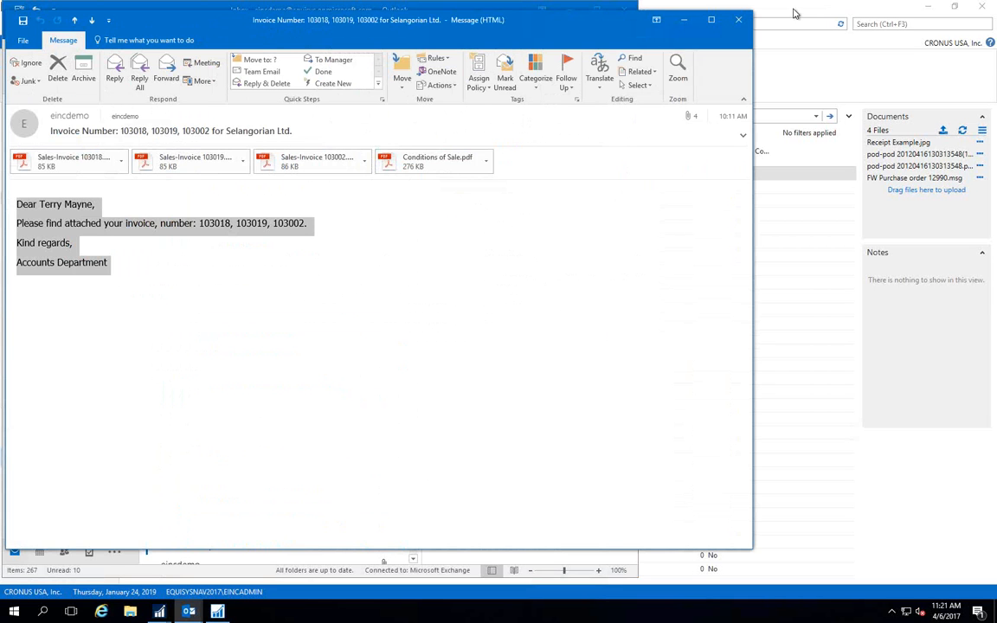
left_click(735, 21)
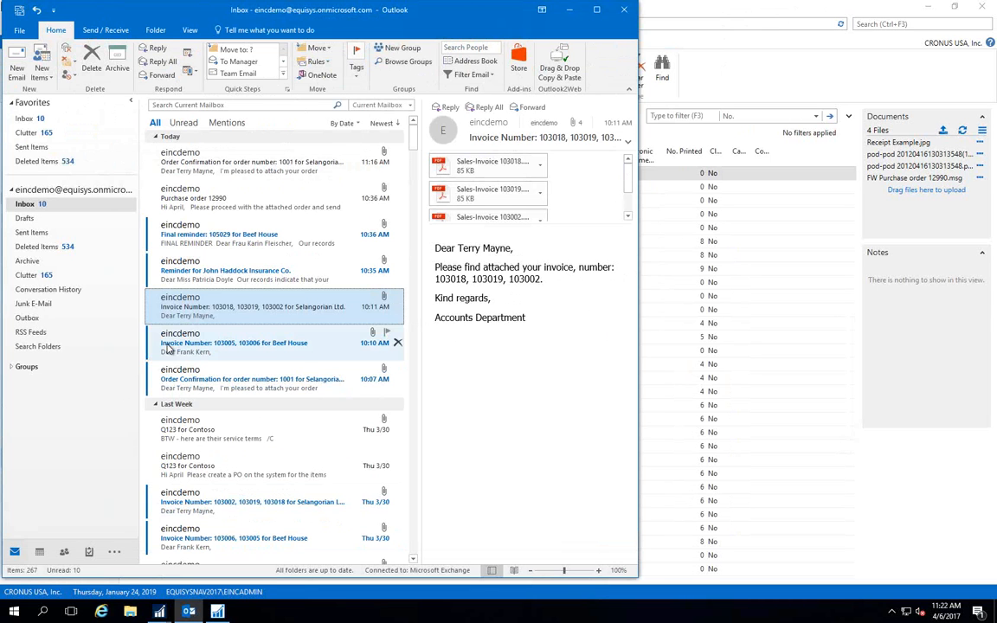
View the reminder e-mail for John Haddock Insurance Co. in the maximized inbox and highlight its text through the bank details.
left_click(176, 275)
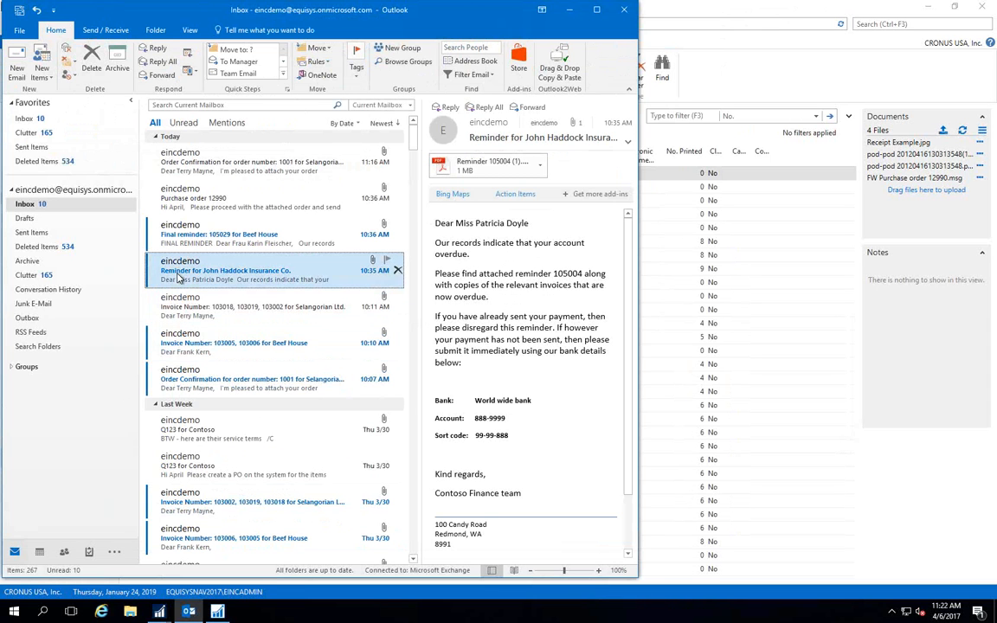
left_click(593, 11)
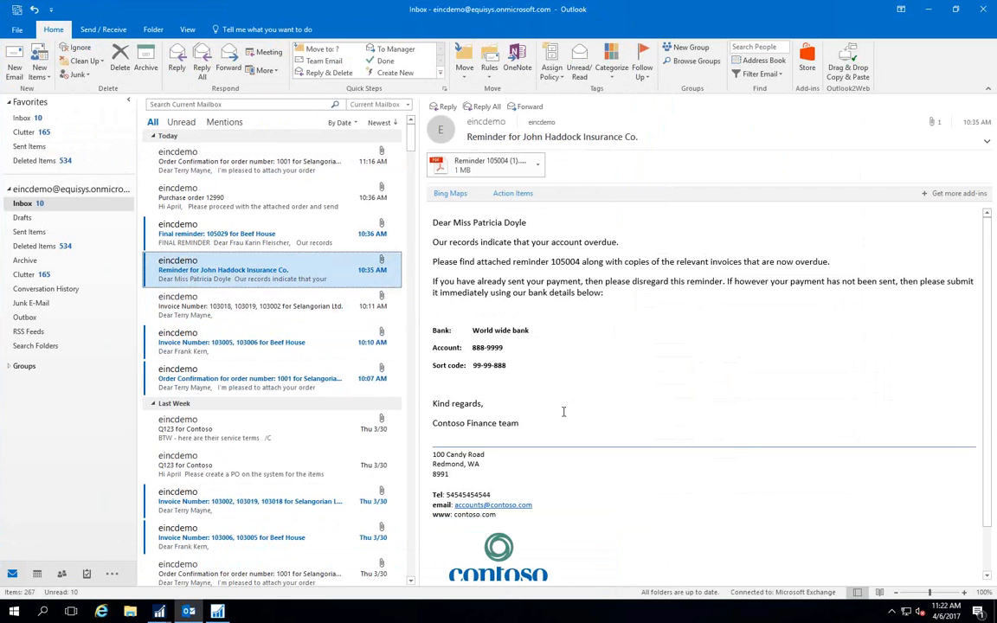
left_click(515, 370)
left_click_drag(515, 370, 419, 211)
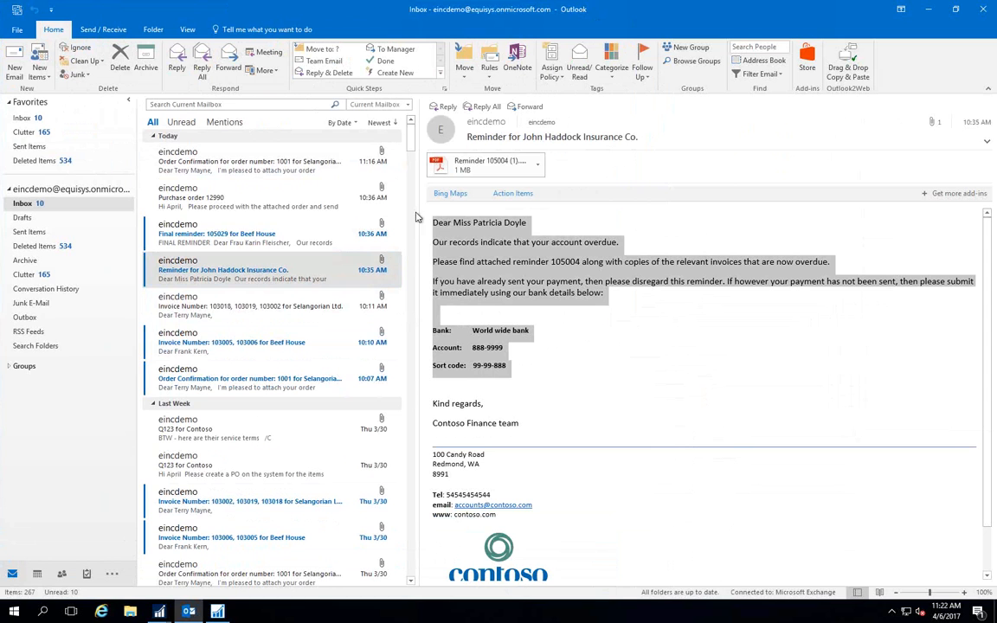
View the final reminder e-mail for Beef House and open its attached reminder PDF.
left_click(316, 237)
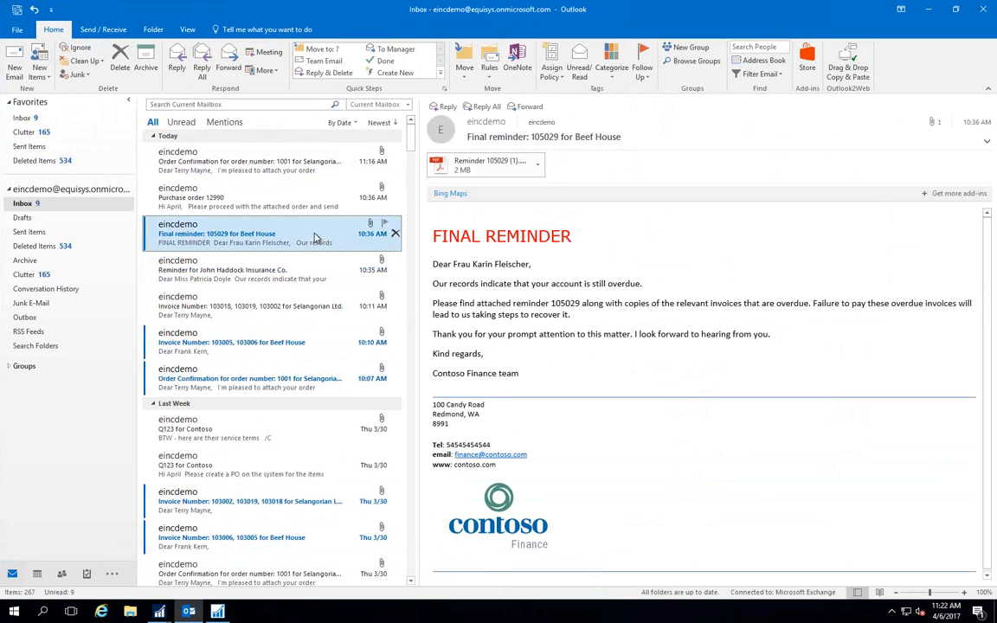
left_click(511, 169)
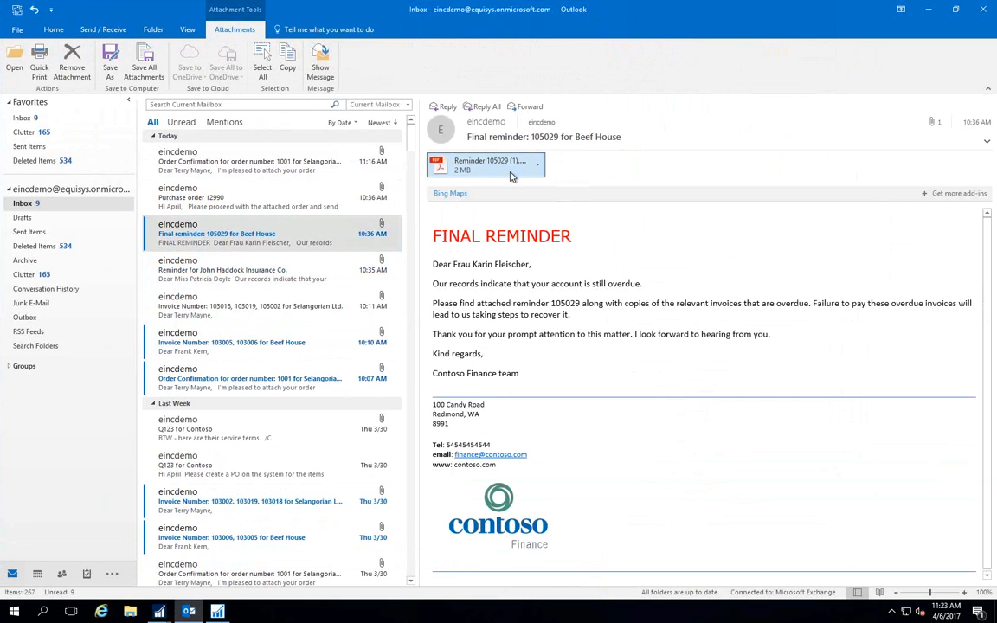
double_click(511, 170)
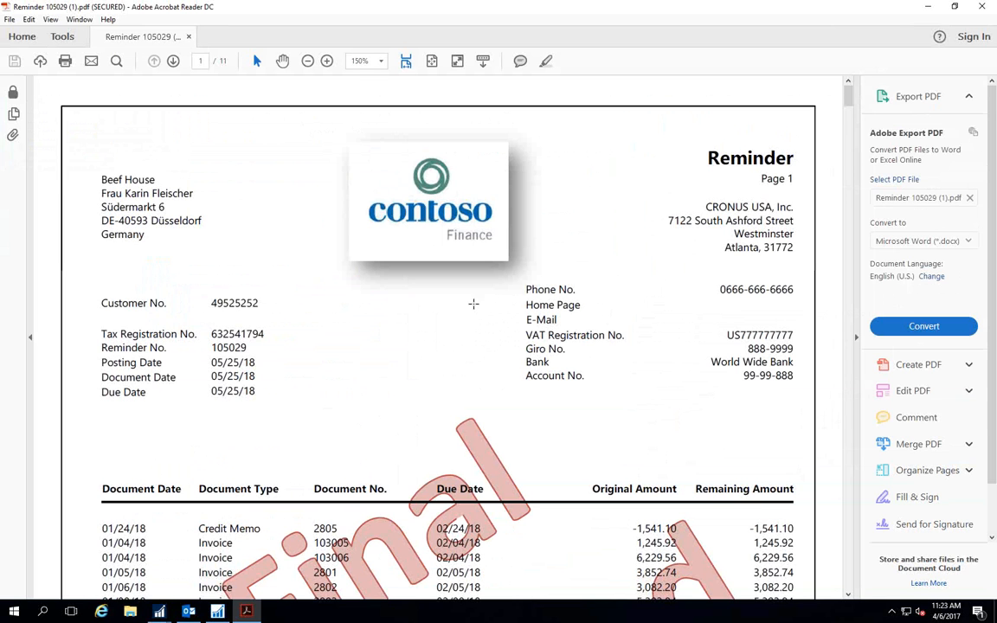
Read through the reminder PDF, examining the overdue entries, the Final Demand watermark and the appended invoice copies.
scroll(469, 302, "down", 1)
scroll(468, 302, "down", 5)
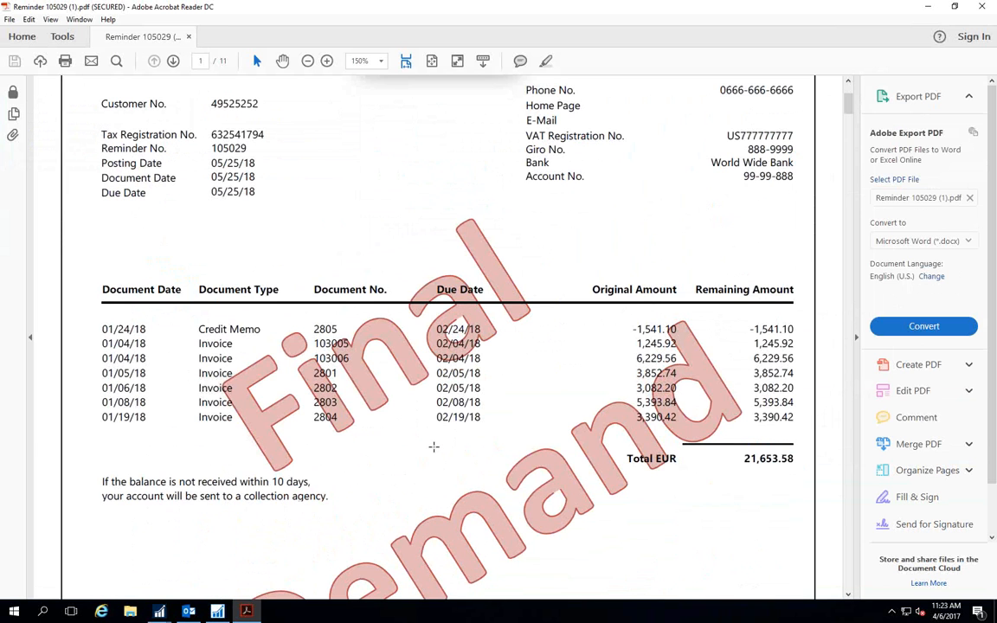
scroll(434, 447, "down", 20)
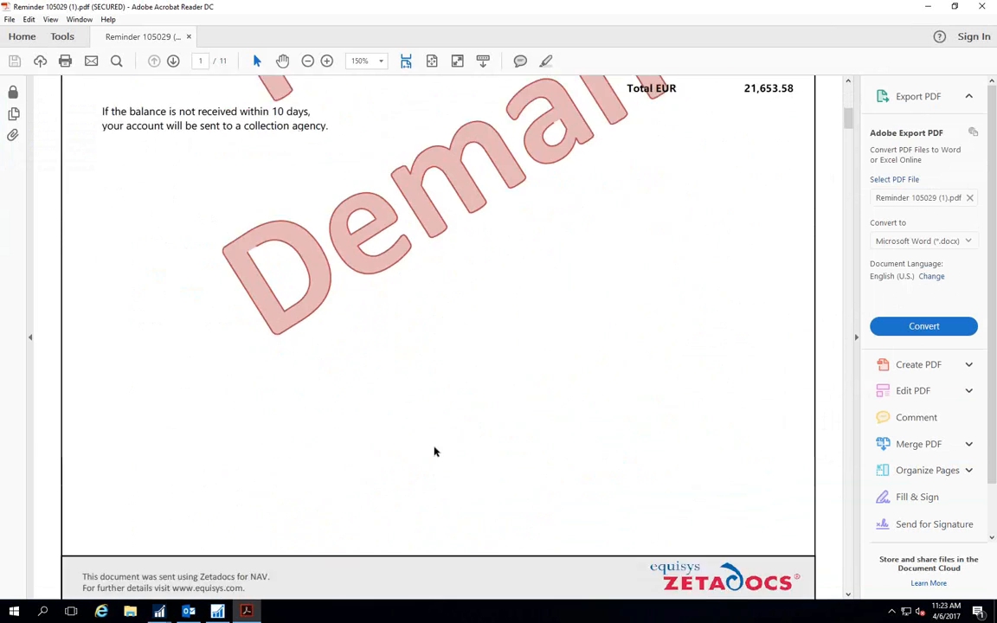
scroll(435, 451, "down", 15)
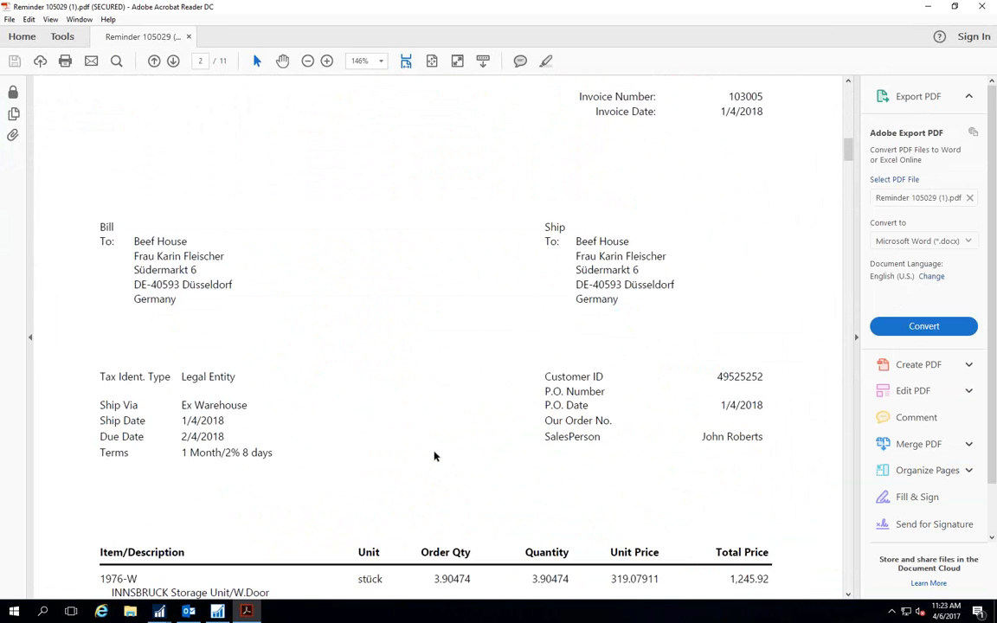
scroll(434, 457, "down", 17)
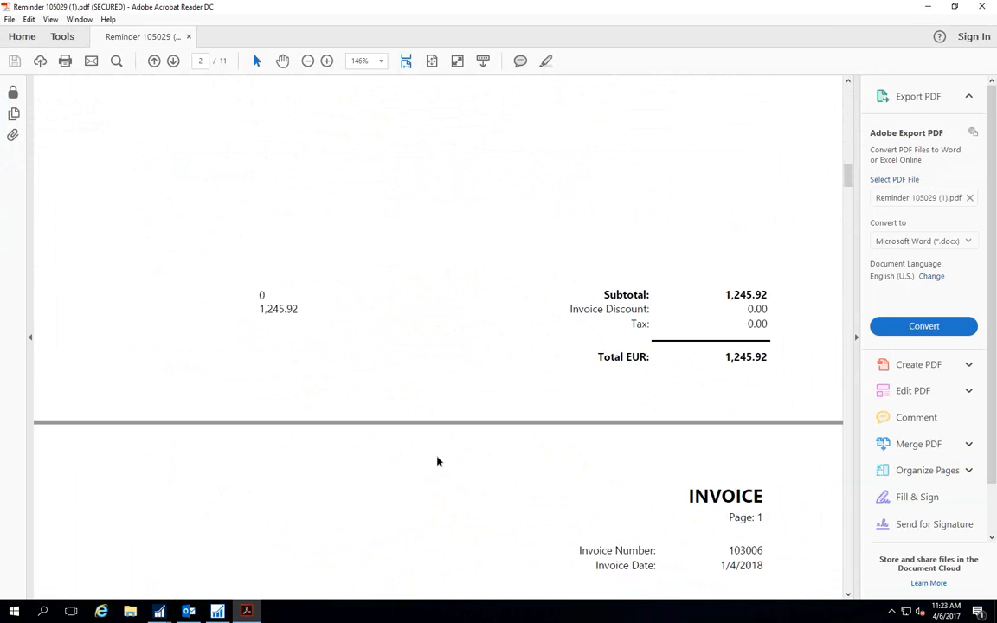
scroll(437, 461, "down", 5)
scroll(437, 462, "down", 10)
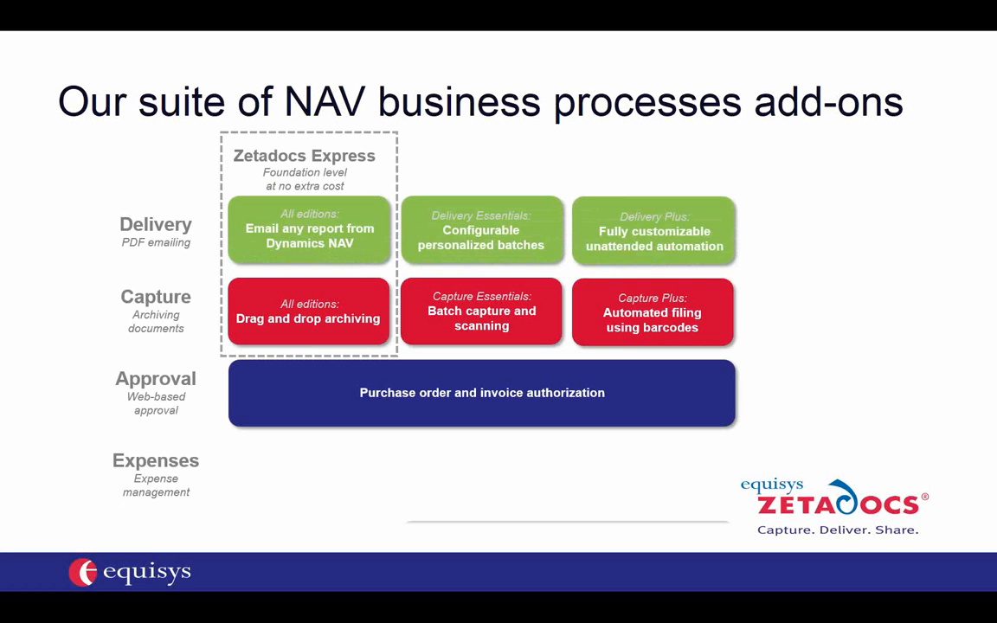
key("Right")
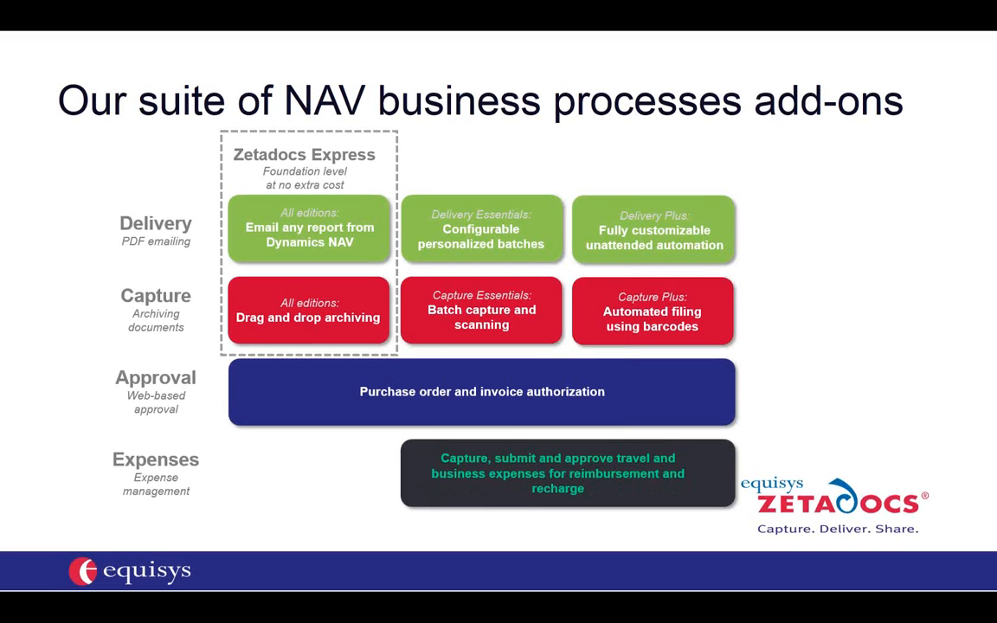